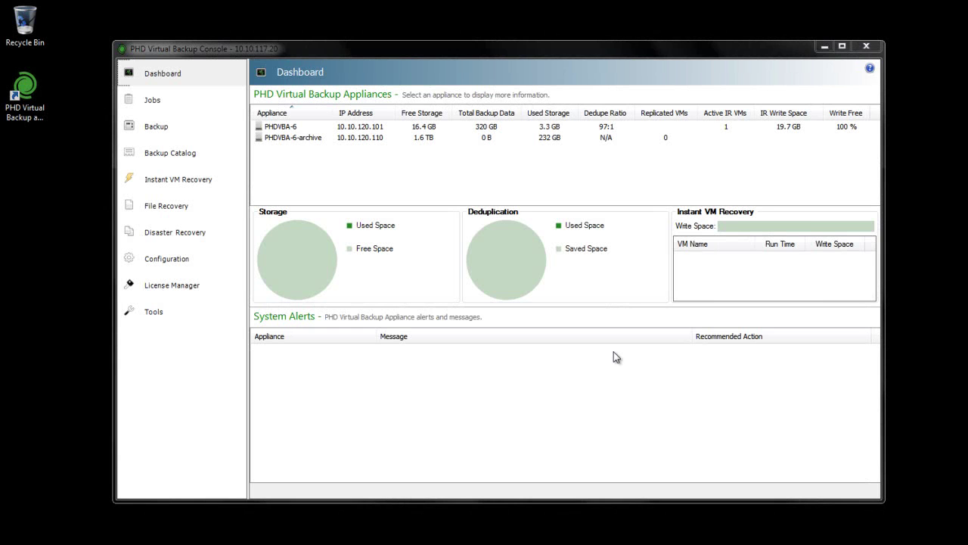
Step: Open the PHDVBA-6-archive appliance's configuration and inspect its NFS export path
{"action": "left_click", "coordinate": [301, 138]}
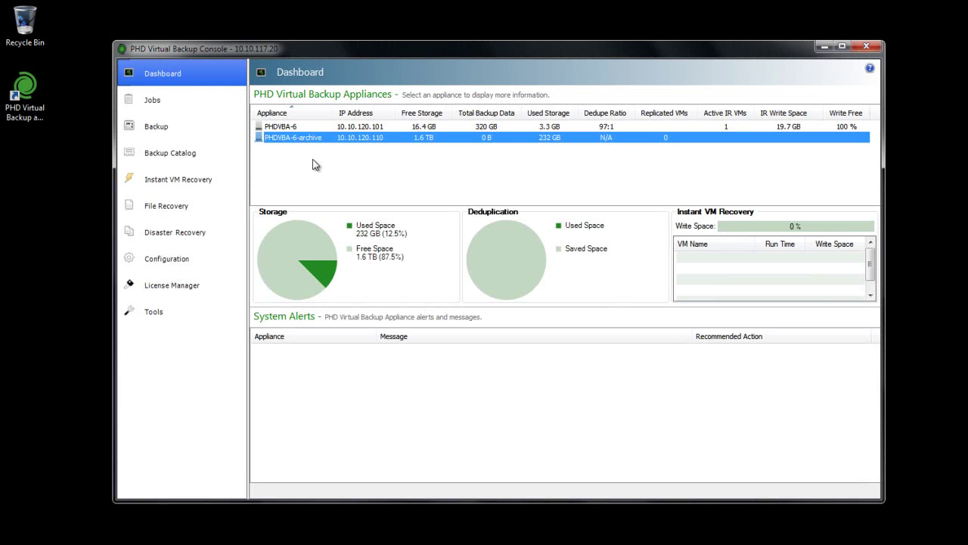
{"action": "left_click", "coordinate": [217, 261]}
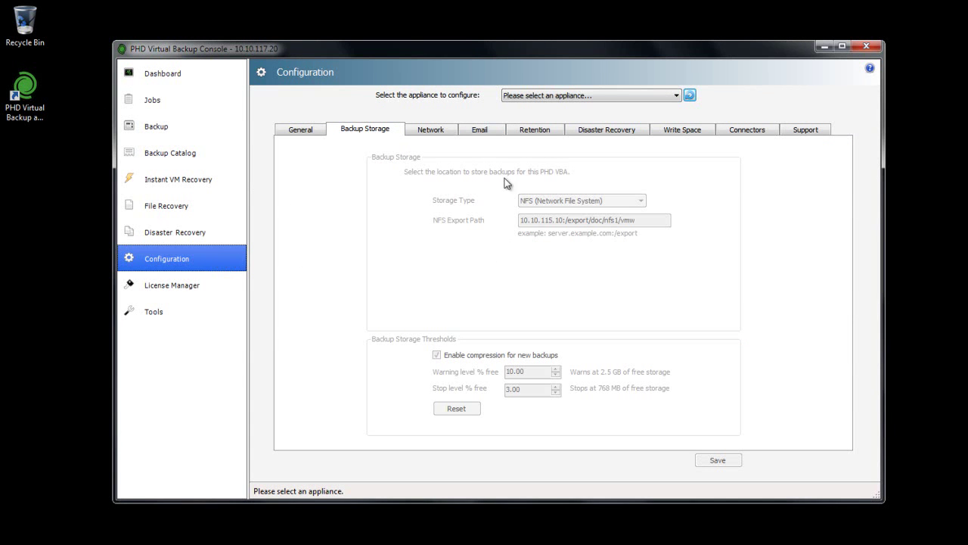
{"action": "left_click", "coordinate": [594, 93]}
{"action": "left_click", "coordinate": [553, 124]}
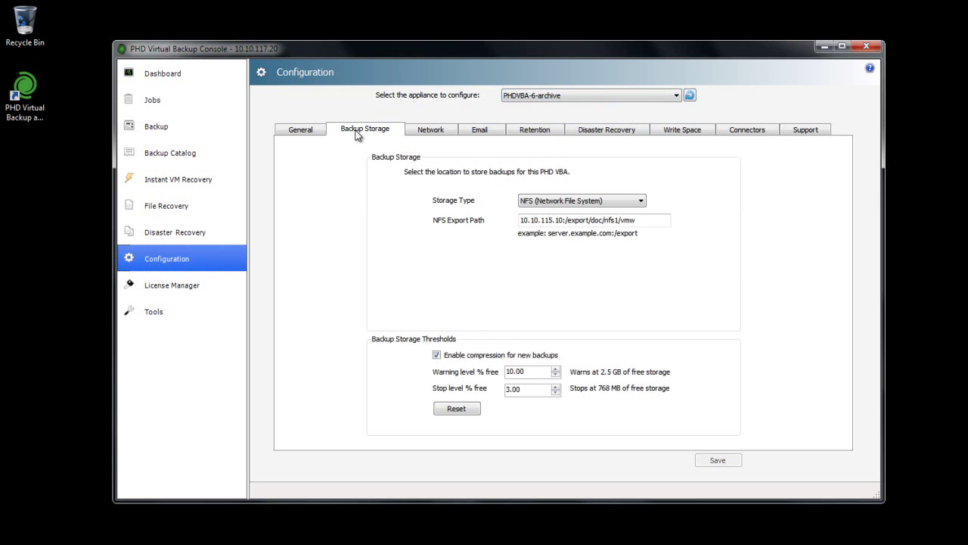
{"action": "left_click", "coordinate": [656, 221]}
Step: Discover remote stores and add \\10.10.120.101\dd as data store 'PHDVBA-6 attached disk'
{"action": "left_click", "coordinate": [647, 134]}
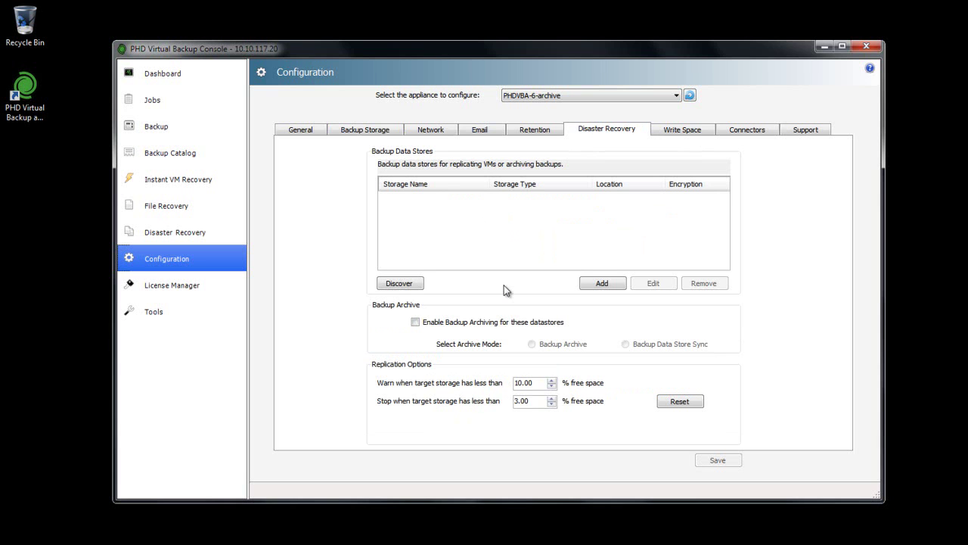
{"action": "left_click", "coordinate": [418, 282]}
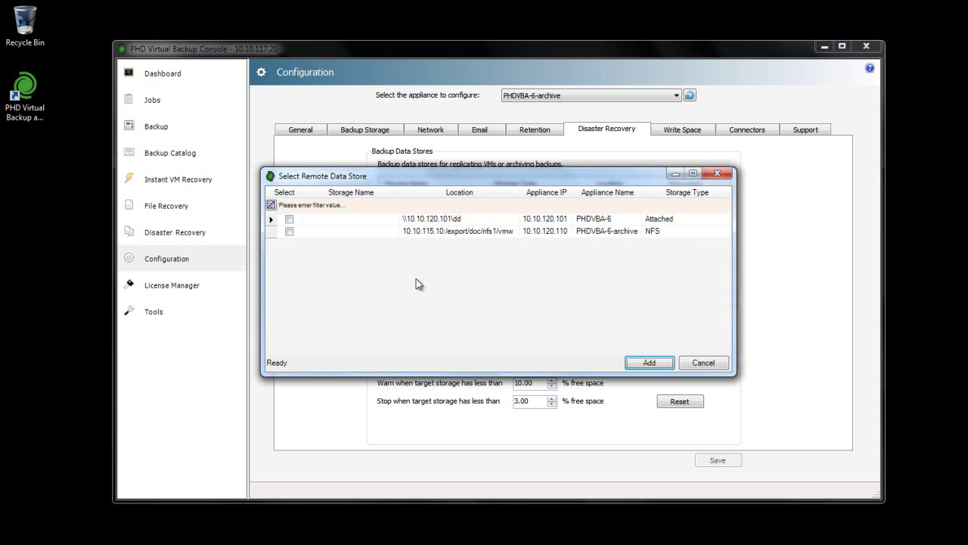
{"action": "left_click", "coordinate": [290, 219]}
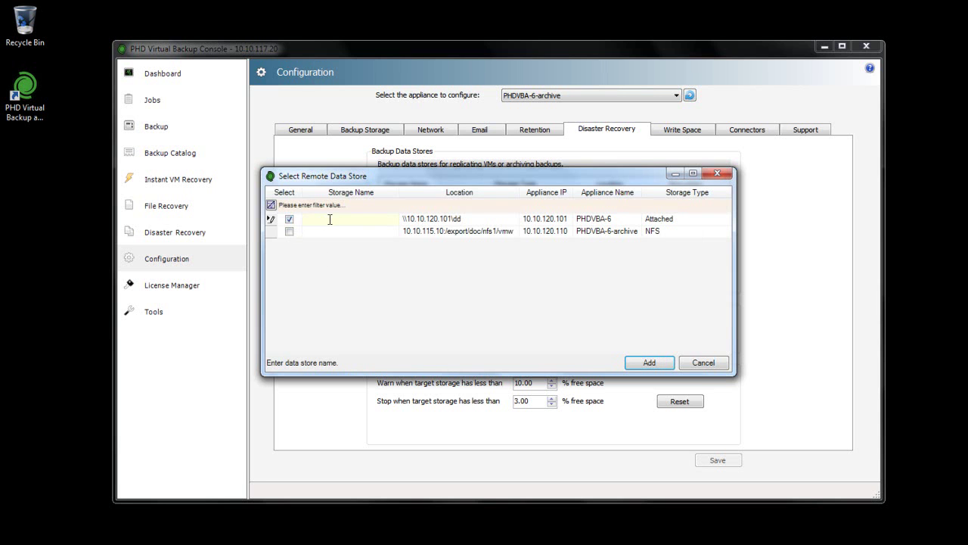
{"action": "type", "text": "PHDVBA-6 attached disk"}
{"action": "left_click", "coordinate": [649, 364]}
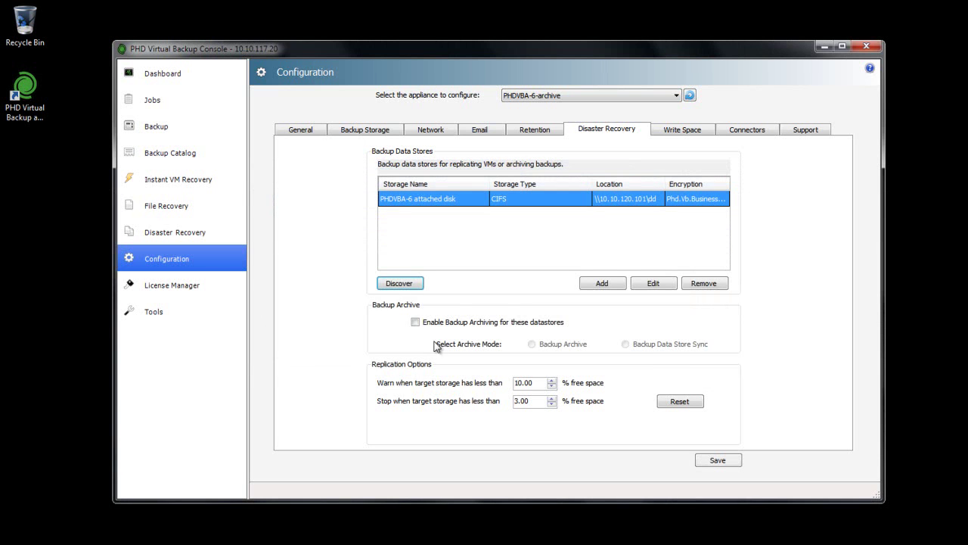
Step: Check 'Enable Backup Archiving for these datastores' so Backup Archive mode is selected
{"action": "left_click", "coordinate": [415, 322]}
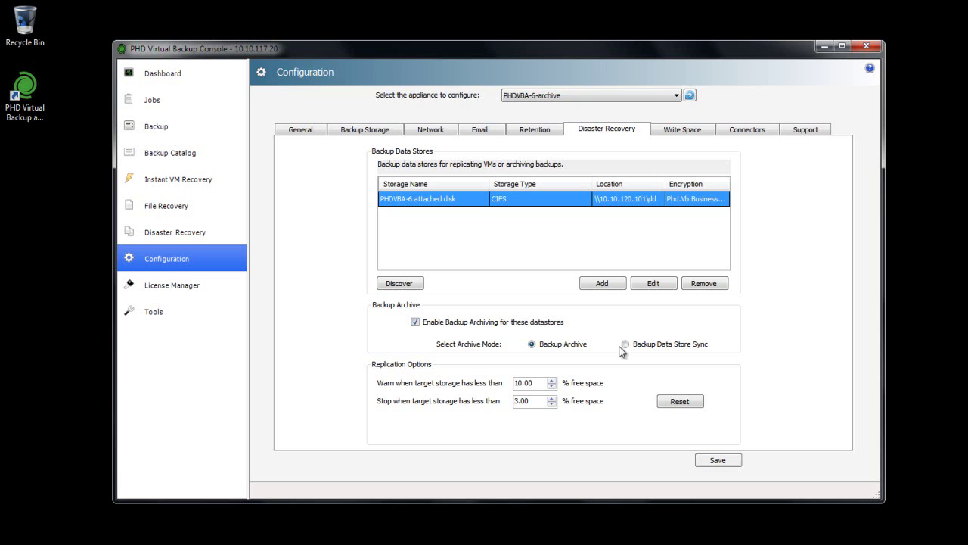
Step: Toggle the archive mode to Backup Data Store Sync and back to Backup Archive, then save
{"action": "left_click", "coordinate": [625, 344]}
{"action": "left_click", "coordinate": [531, 344]}
{"action": "left_click", "coordinate": [731, 461]}
Step: Show the Backup Catalog with Small-Linux and WinXP-SP3 expanded to list their backups
{"action": "left_click", "coordinate": [176, 156]}
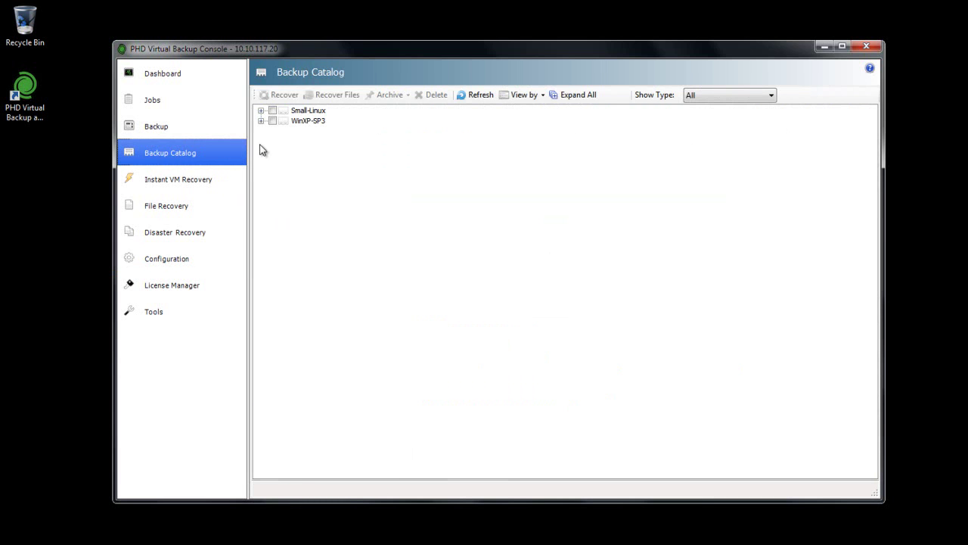
{"action": "left_click", "coordinate": [261, 110]}
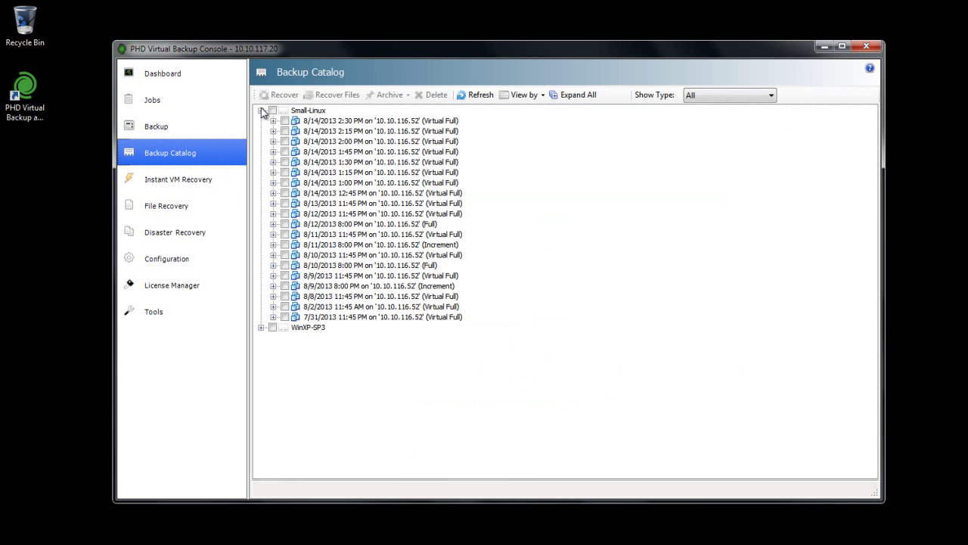
{"action": "left_click", "coordinate": [261, 327]}
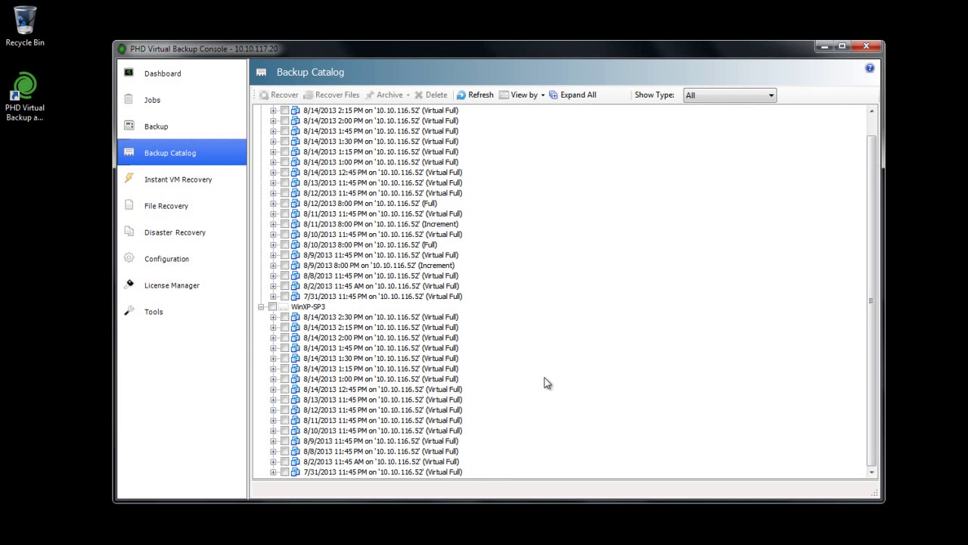
Step: Group the catalog by appliance and select PHDVBA-6-archive
{"action": "left_click", "coordinate": [525, 96]}
{"action": "left_click", "coordinate": [542, 139]}
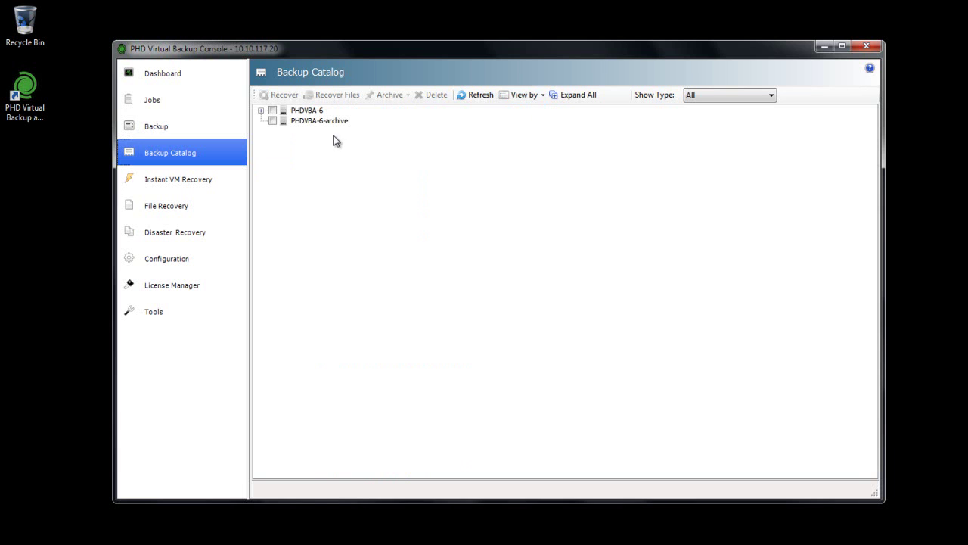
{"action": "left_click", "coordinate": [325, 122]}
Step: Expand PHDVBA-6, host 10.10.116.52 and Small-Linux to reveal its backups
{"action": "left_click", "coordinate": [261, 111]}
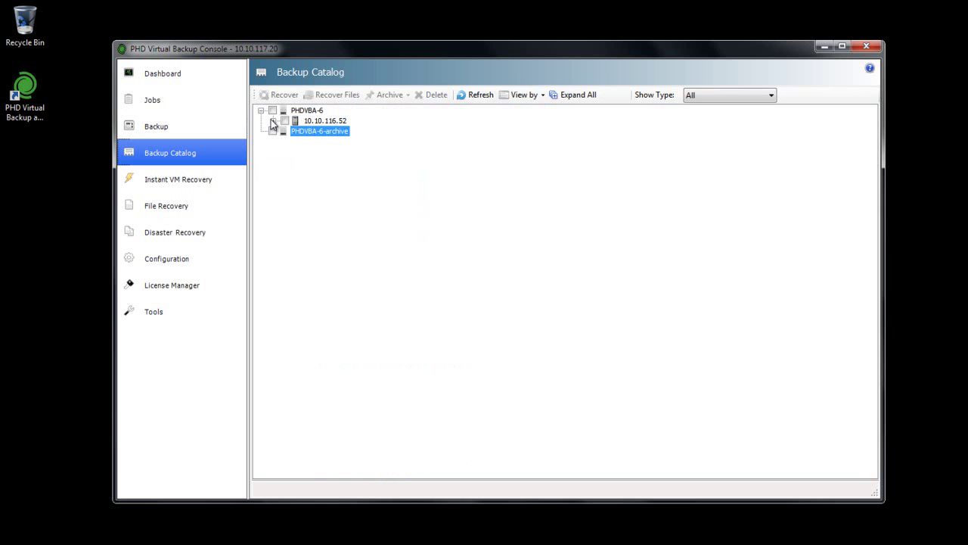
{"action": "left_click", "coordinate": [274, 121]}
{"action": "left_click", "coordinate": [307, 111]}
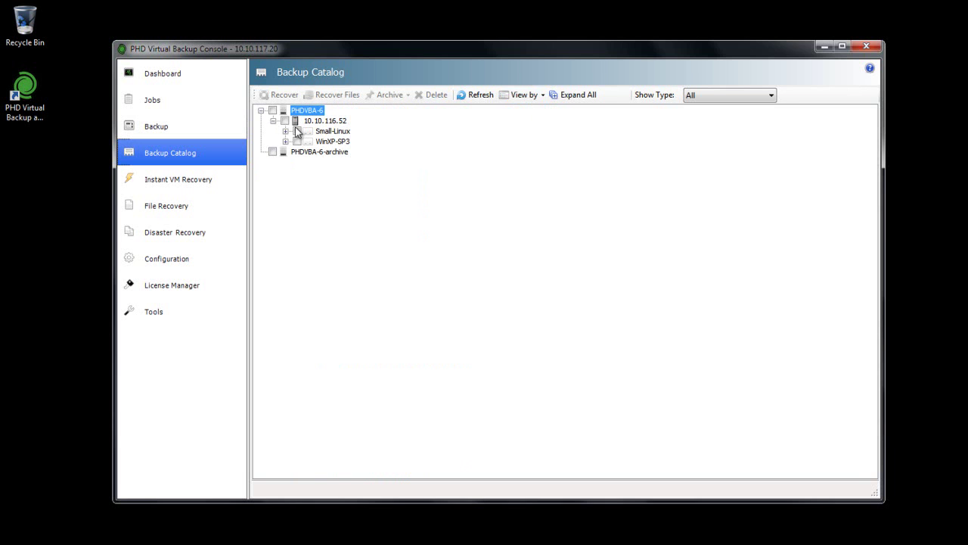
{"action": "left_click", "coordinate": [286, 132]}
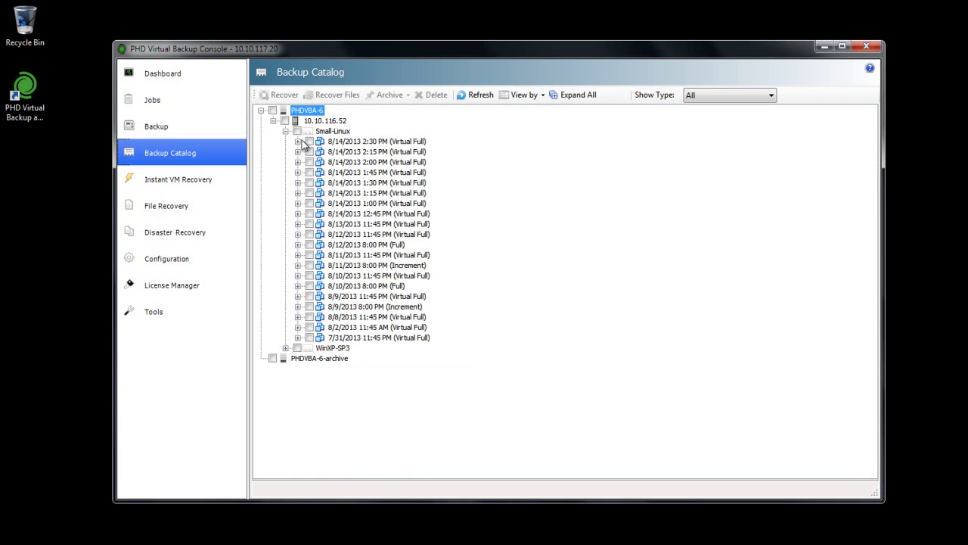
Step: Check Small-Linux's backups from 8/14/2013 12:45–2:30 PM plus 8/12 and 8/13 11:45 PM
{"action": "left_click", "coordinate": [309, 142]}
{"action": "left_click", "coordinate": [309, 152]}
{"action": "left_click", "coordinate": [309, 162]}
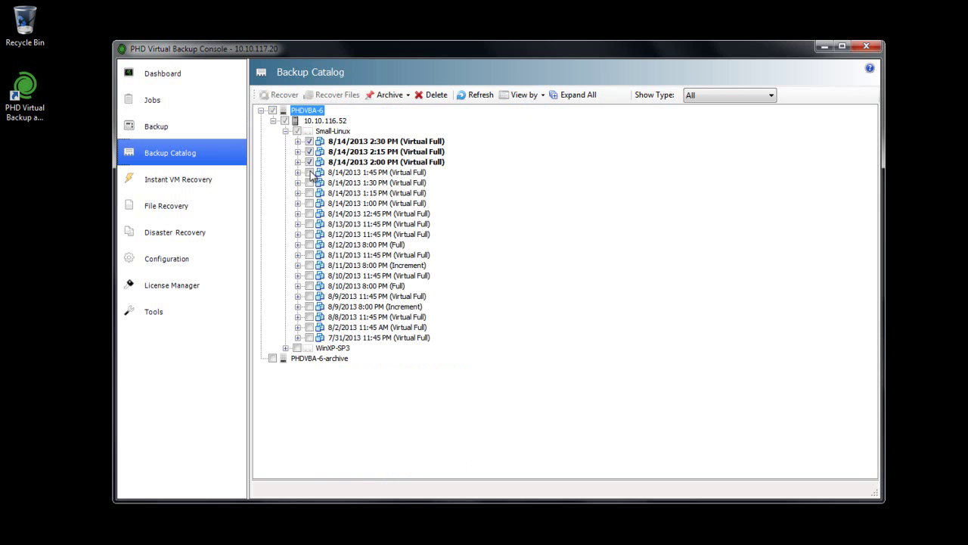
{"action": "left_click", "coordinate": [309, 172]}
{"action": "left_click", "coordinate": [309, 182]}
{"action": "left_click", "coordinate": [309, 193]}
{"action": "left_click", "coordinate": [309, 203]}
{"action": "left_click", "coordinate": [310, 214]}
{"action": "left_click", "coordinate": [310, 234]}
{"action": "left_click", "coordinate": [309, 224]}
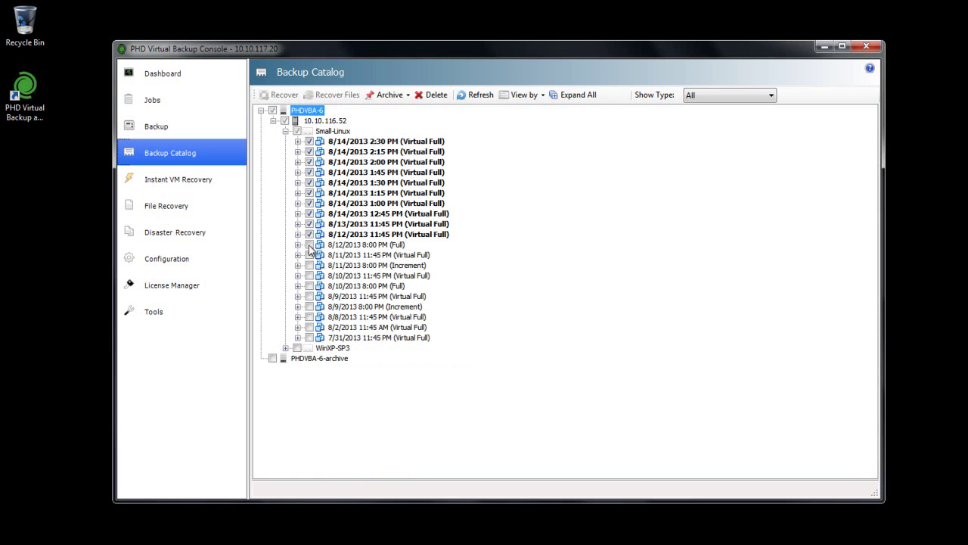
Step: Check all WinXP-SP3 backups and archive the checked items, confirming with Yes
{"action": "left_click", "coordinate": [285, 347]}
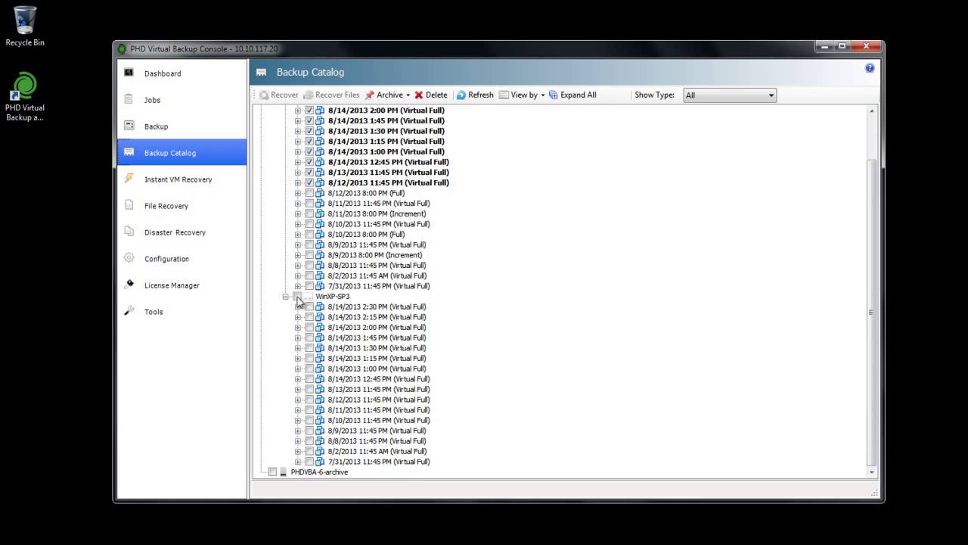
{"action": "left_click", "coordinate": [297, 297]}
{"action": "left_click", "coordinate": [386, 97]}
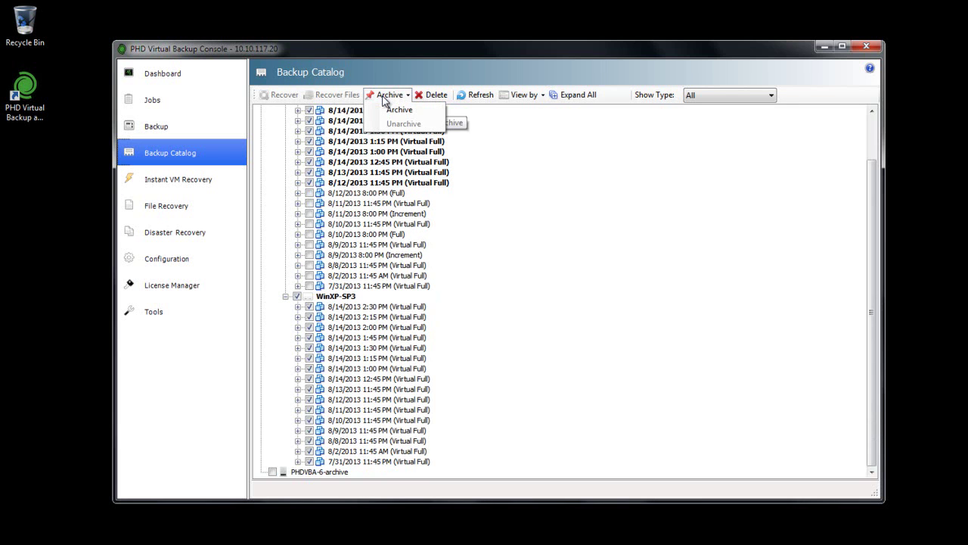
{"action": "left_click", "coordinate": [428, 112]}
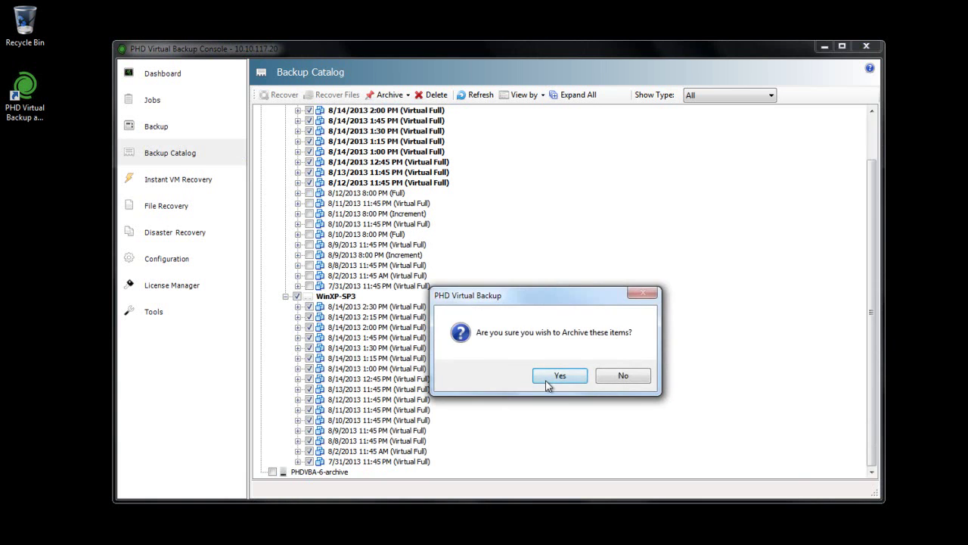
{"action": "left_click", "coordinate": [560, 376]}
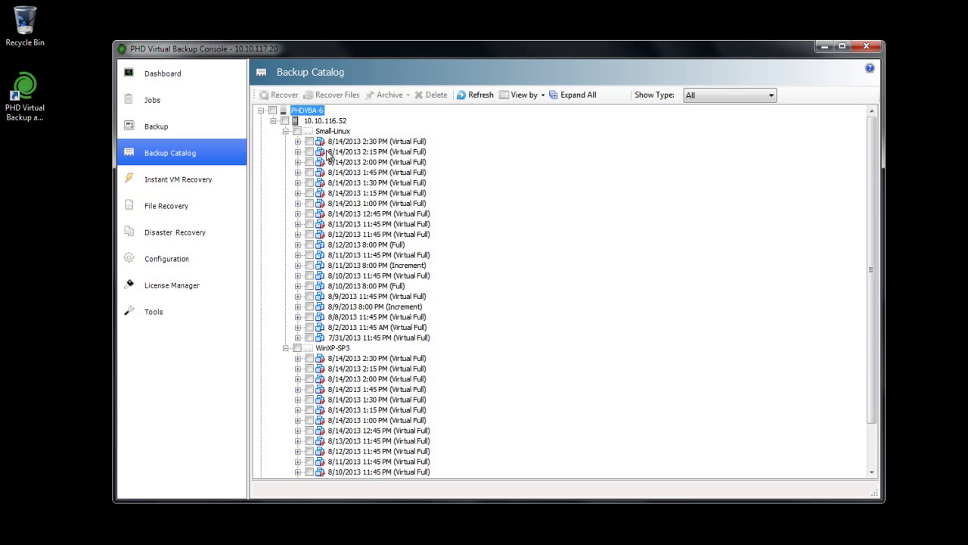
Step: Show the Backup Archive Process queue under Disaster Recovery and refresh it twice
{"action": "left_click", "coordinate": [183, 236]}
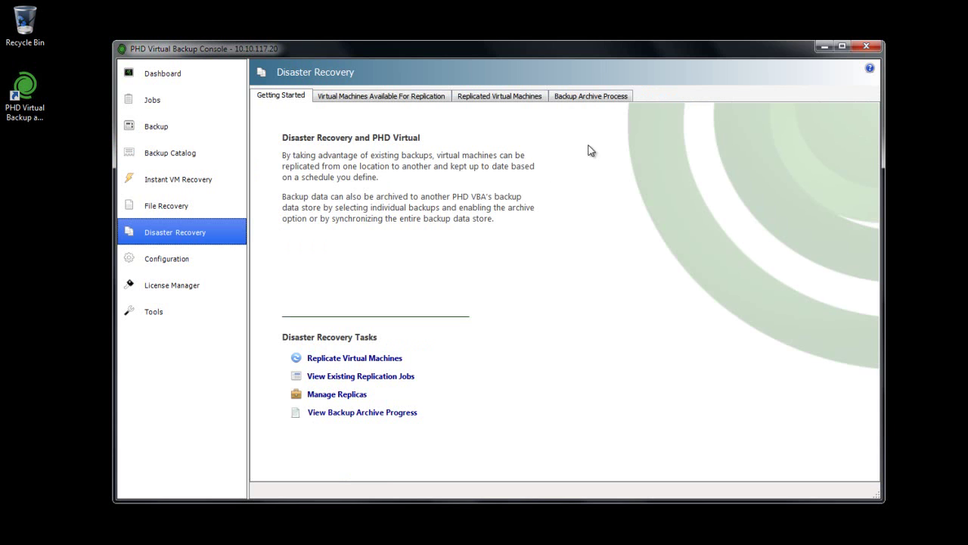
{"action": "left_click", "coordinate": [618, 95]}
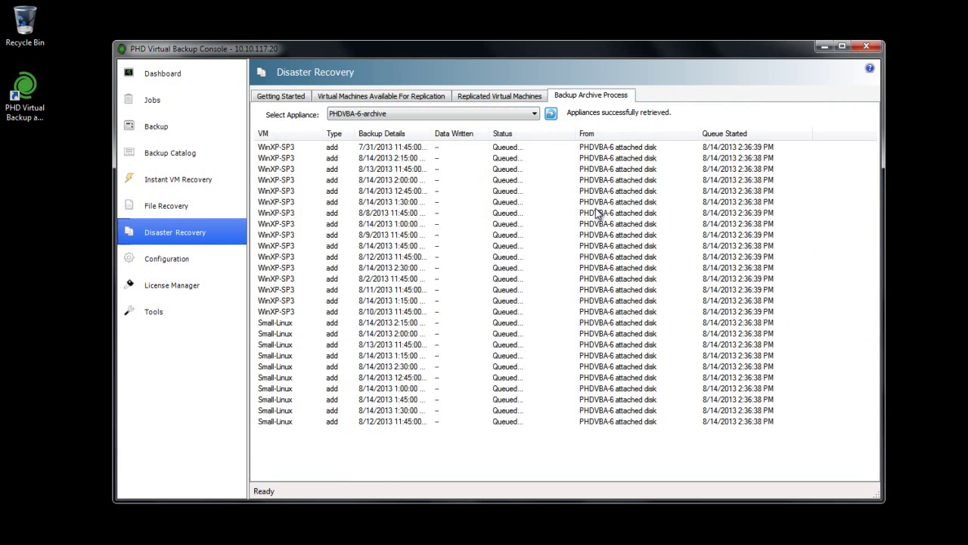
{"action": "left_click", "coordinate": [552, 114]}
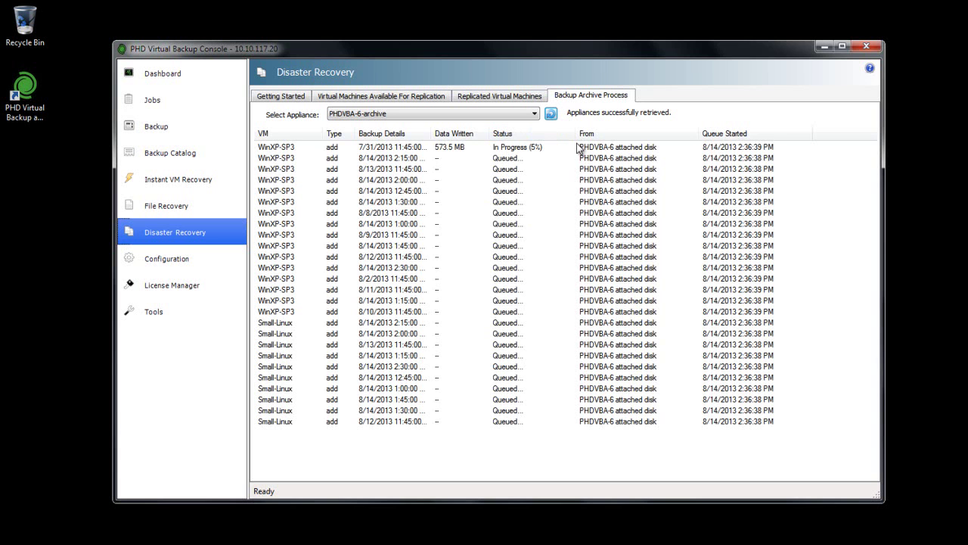
{"action": "left_click", "coordinate": [551, 113]}
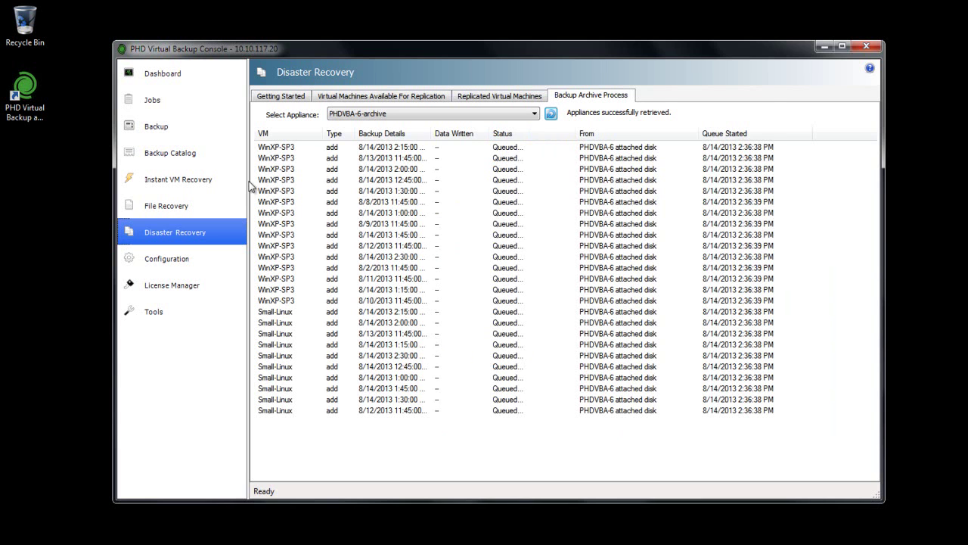
Step: Compare Small-Linux's archived and original 8/14/2013 2:30, 2:00 and 1:45 PM backups
{"action": "left_click", "coordinate": [193, 154]}
{"action": "left_click", "coordinate": [261, 111]}
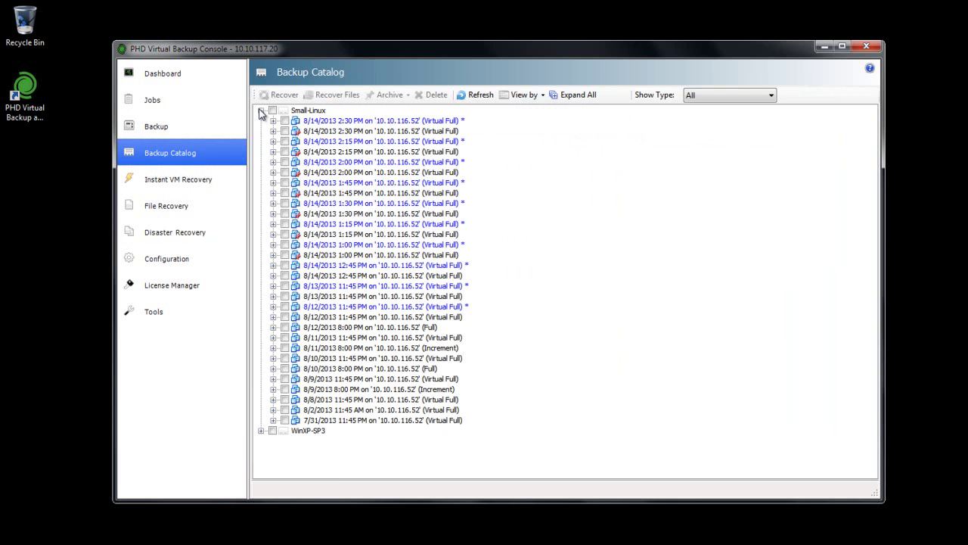
{"action": "left_click", "coordinate": [447, 133]}
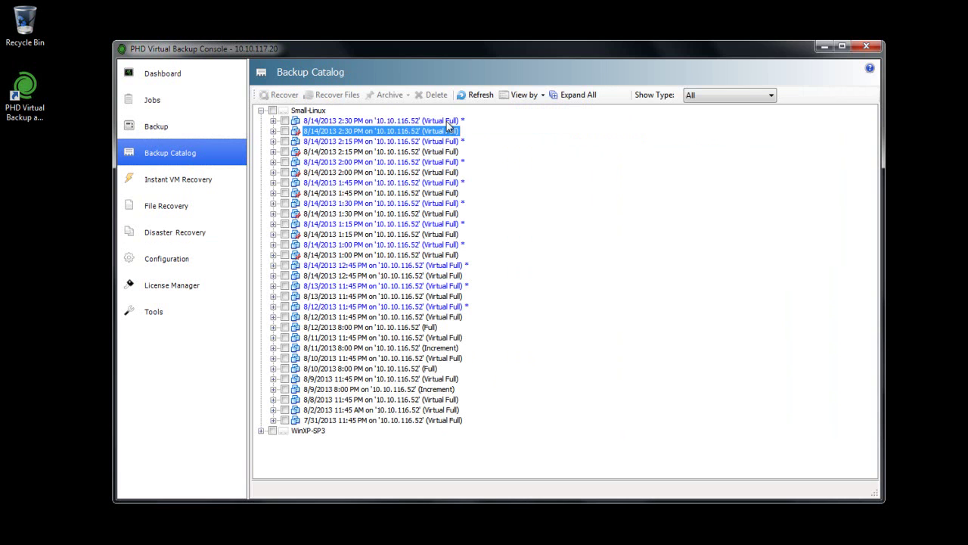
{"action": "left_click", "coordinate": [449, 123]}
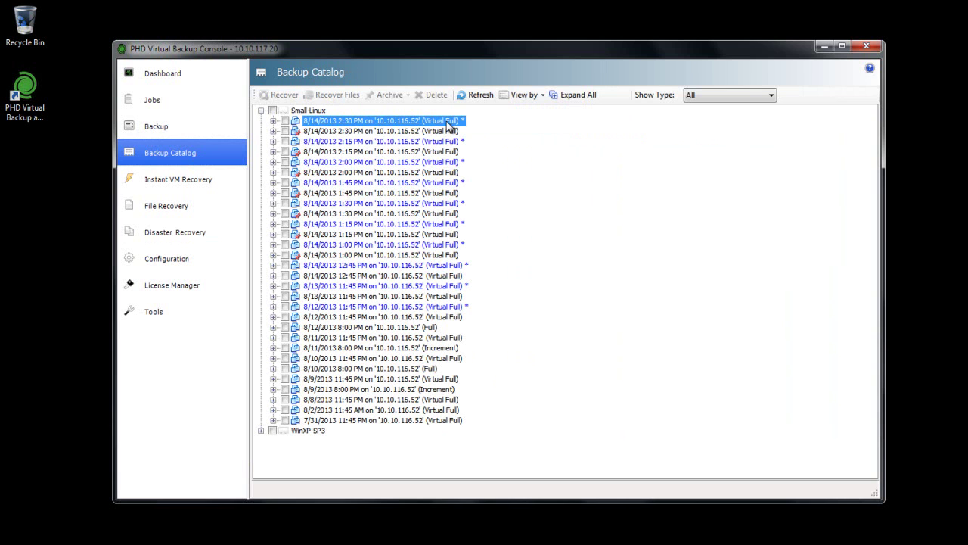
{"action": "left_click", "coordinate": [447, 163]}
{"action": "left_click", "coordinate": [448, 173]}
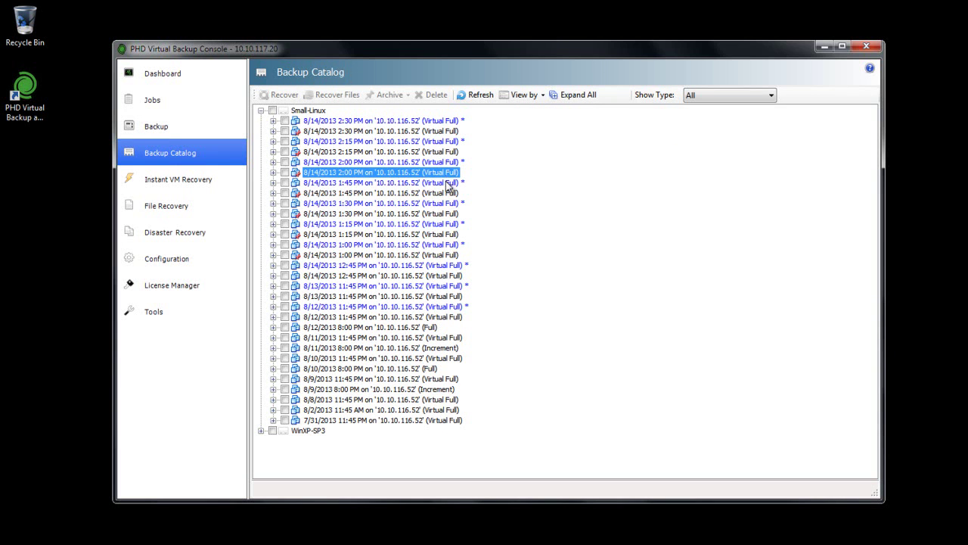
{"action": "left_click", "coordinate": [447, 183]}
{"action": "left_click", "coordinate": [524, 95]}
Step: Group by datastore, expand PHDVBA-6-archive's VMs, and check WinXP-SP3's 8/14/2013 2:15 PM archive
{"action": "left_click", "coordinate": [528, 137]}
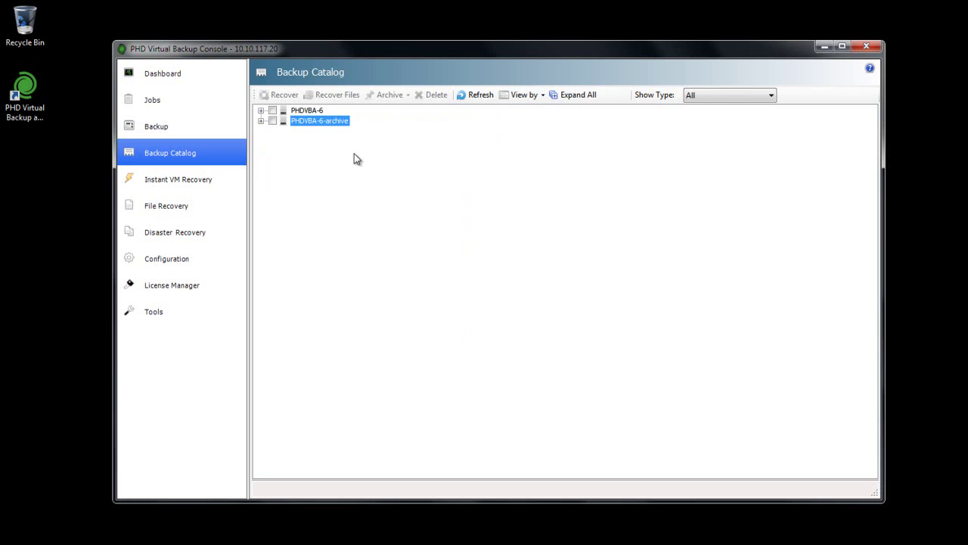
{"action": "left_click", "coordinate": [261, 120]}
{"action": "left_click", "coordinate": [273, 131]}
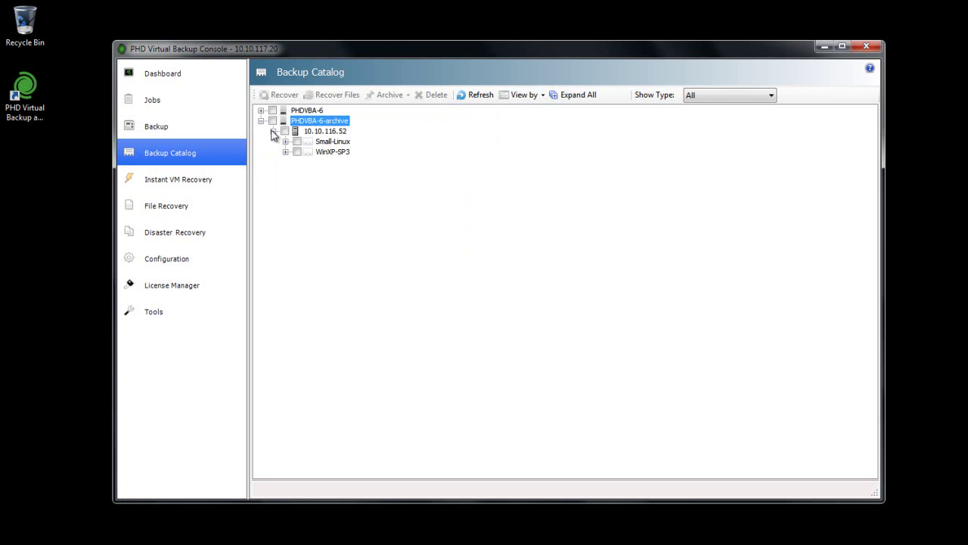
{"action": "left_click", "coordinate": [284, 142]}
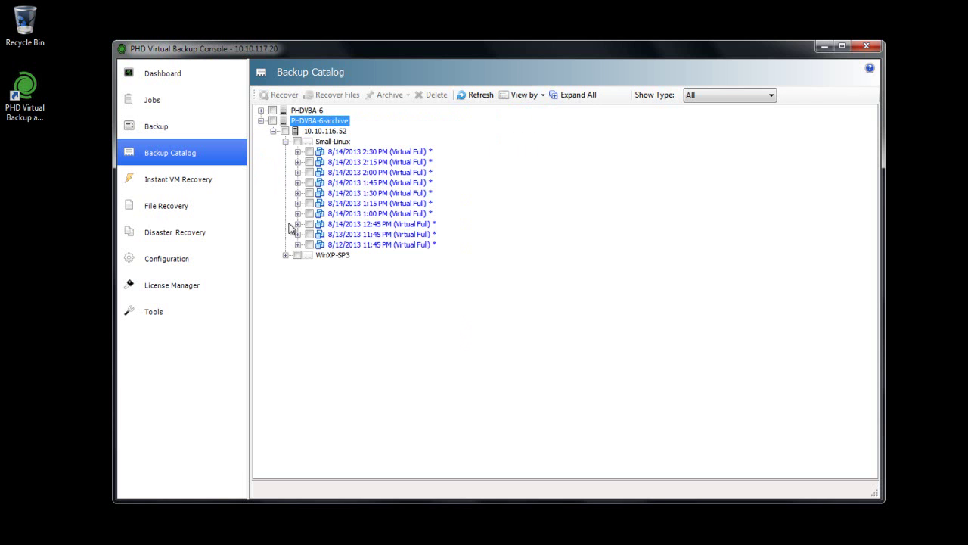
{"action": "left_click", "coordinate": [286, 255]}
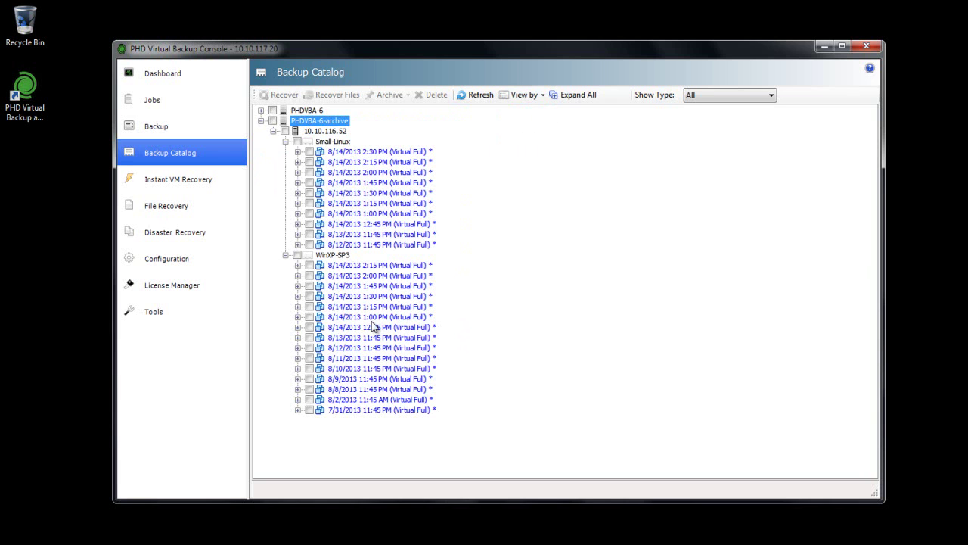
{"action": "left_click", "coordinate": [310, 266]}
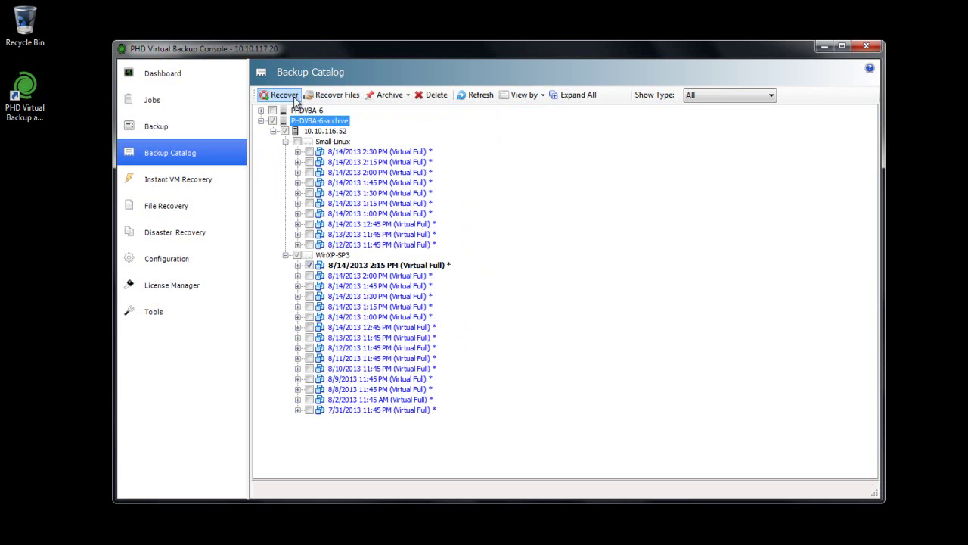